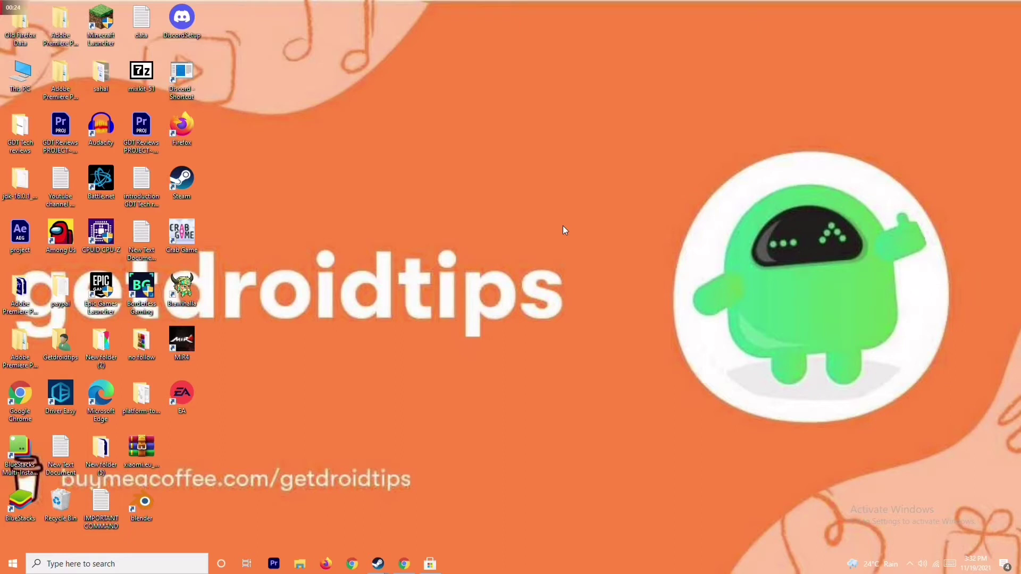
# - Search automatically for a newer AMD Radeon RX 5700 driver in Device Manager; the best one is installed
pyautogui.rightClick(23, 90)
pyautogui.click(75, 212)
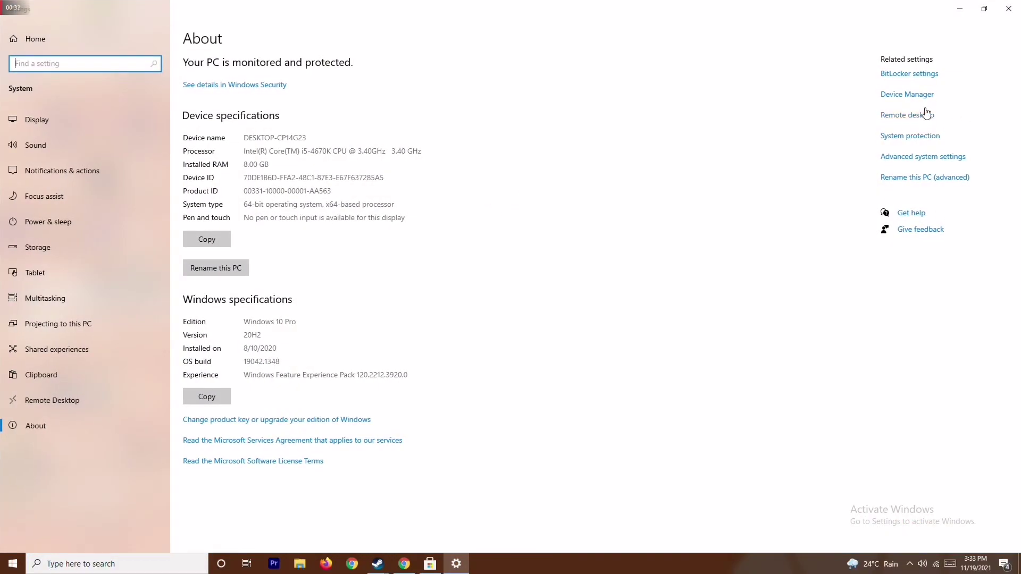
pyautogui.click(911, 95)
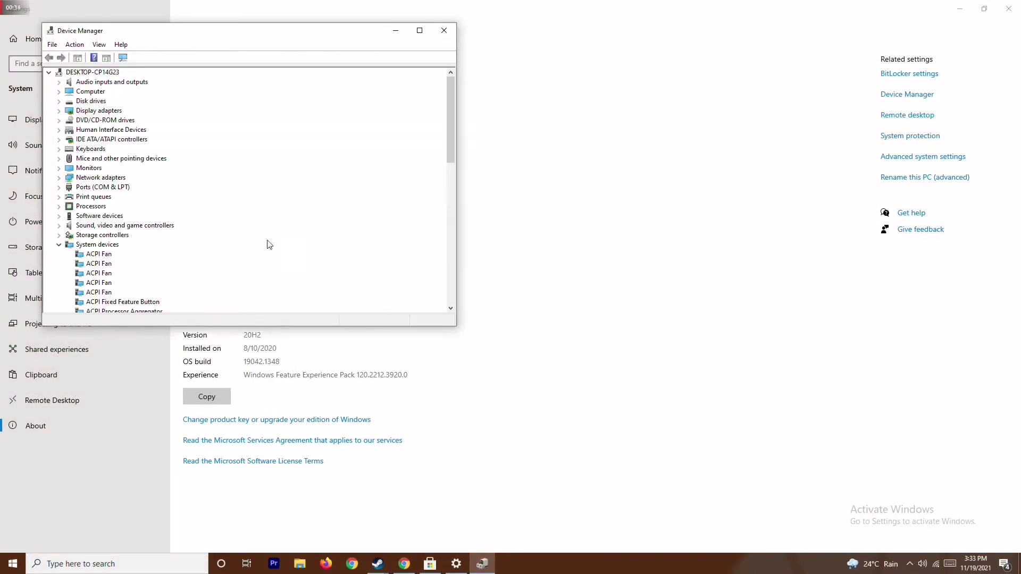
pyautogui.click(59, 112)
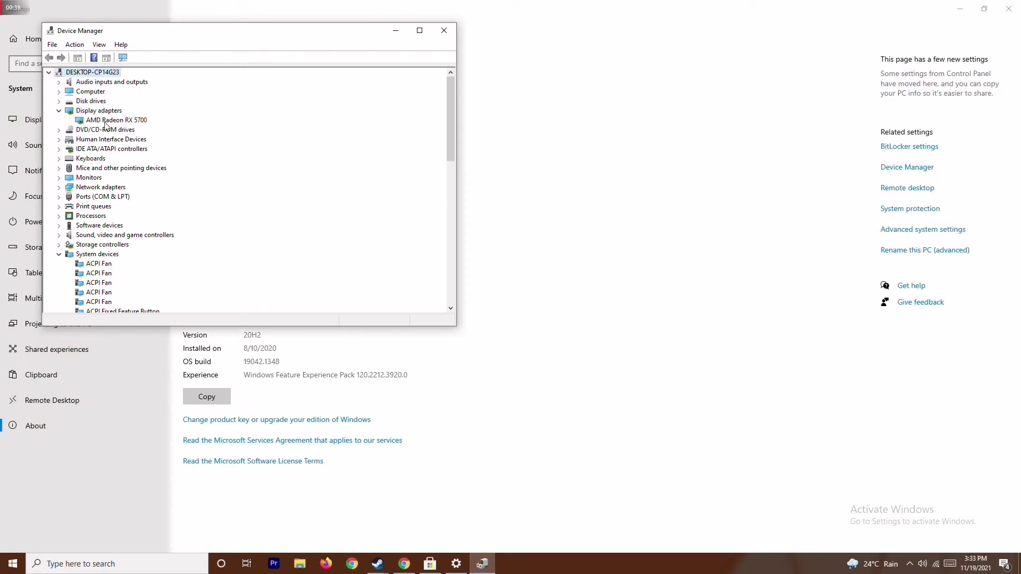
pyautogui.rightClick(142, 124)
pyautogui.click(170, 126)
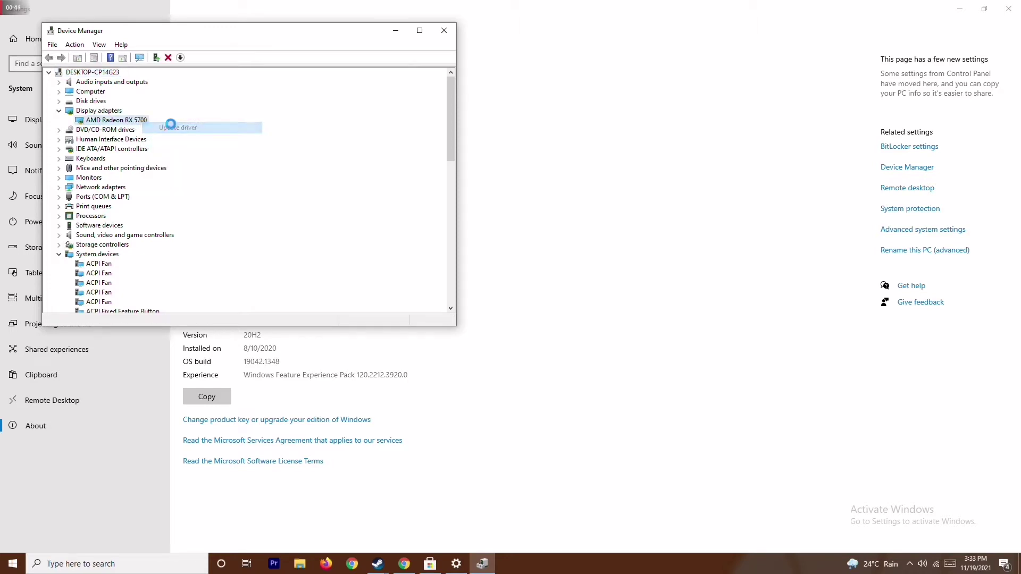
pyautogui.click(194, 157)
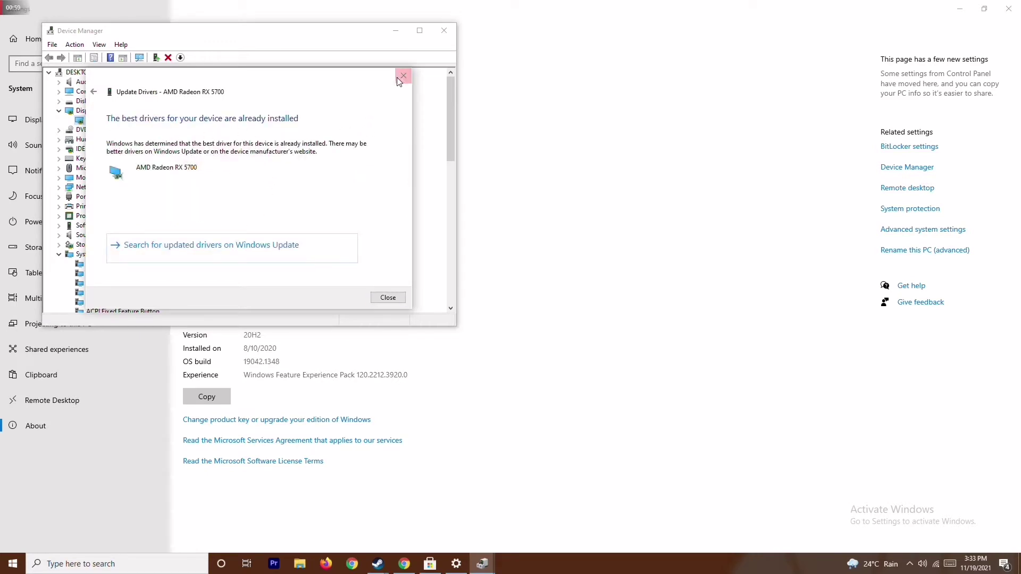
pyautogui.click(403, 76)
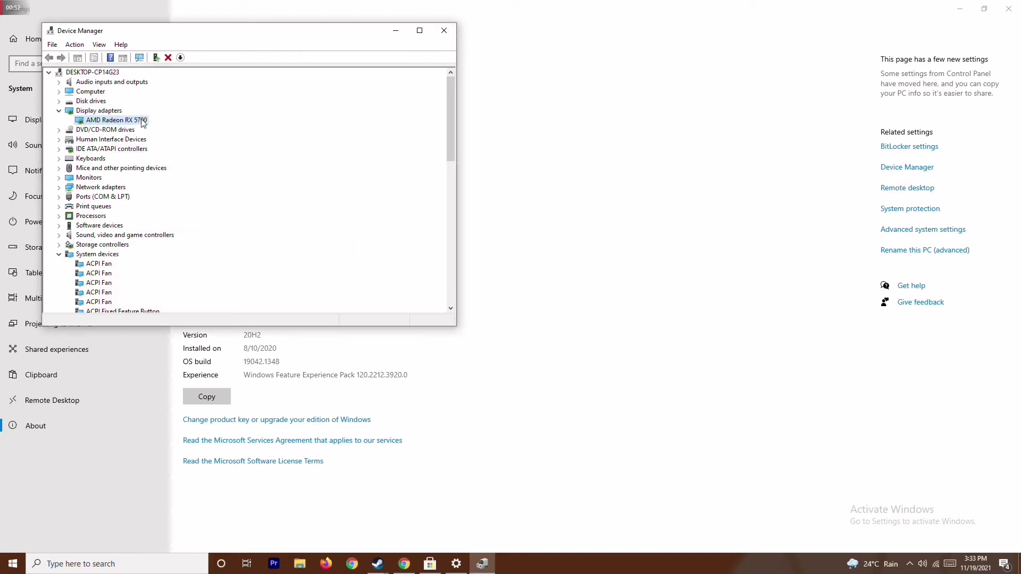
# - Collapse Display adapters and System devices, then close Device Manager and the Settings About page
pyautogui.click(59, 110)
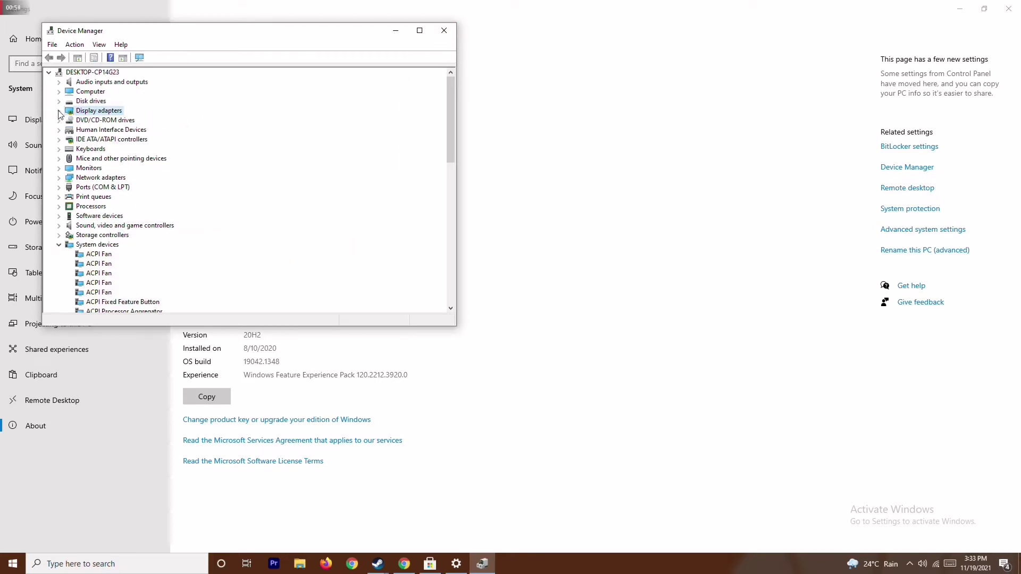
pyautogui.click(59, 244)
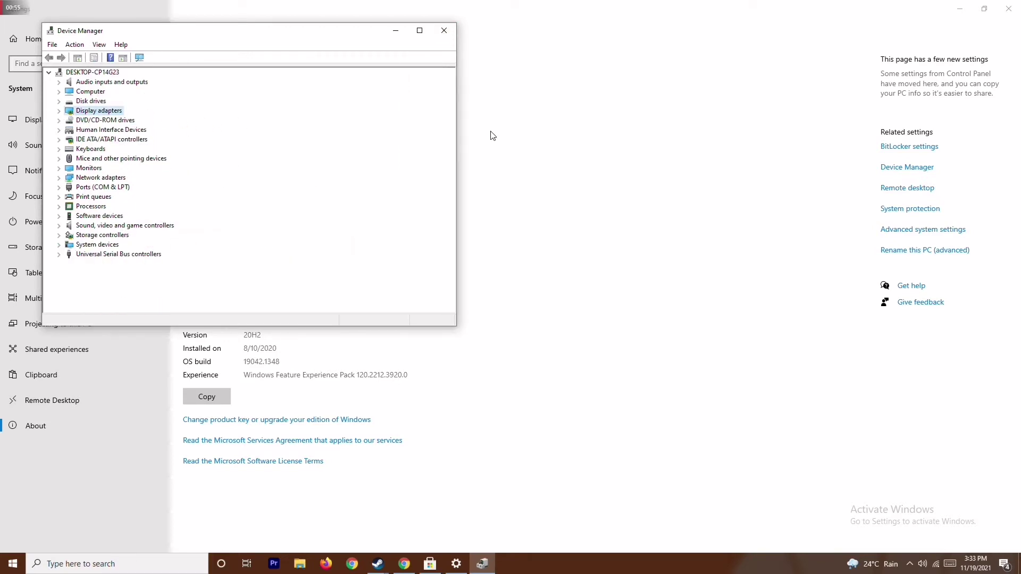
pyautogui.click(444, 30)
pyautogui.click(1008, 9)
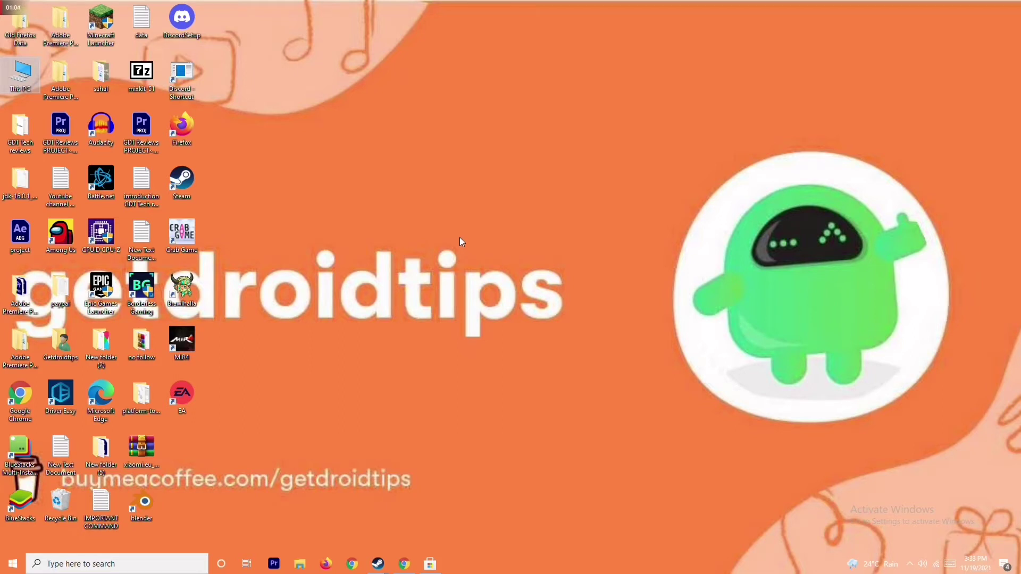
# - Launch Settings via a 'sett' search and confirm Windows Update under Update & Security reports up to date
pyautogui.click(123, 569)
pyautogui.write('sett')
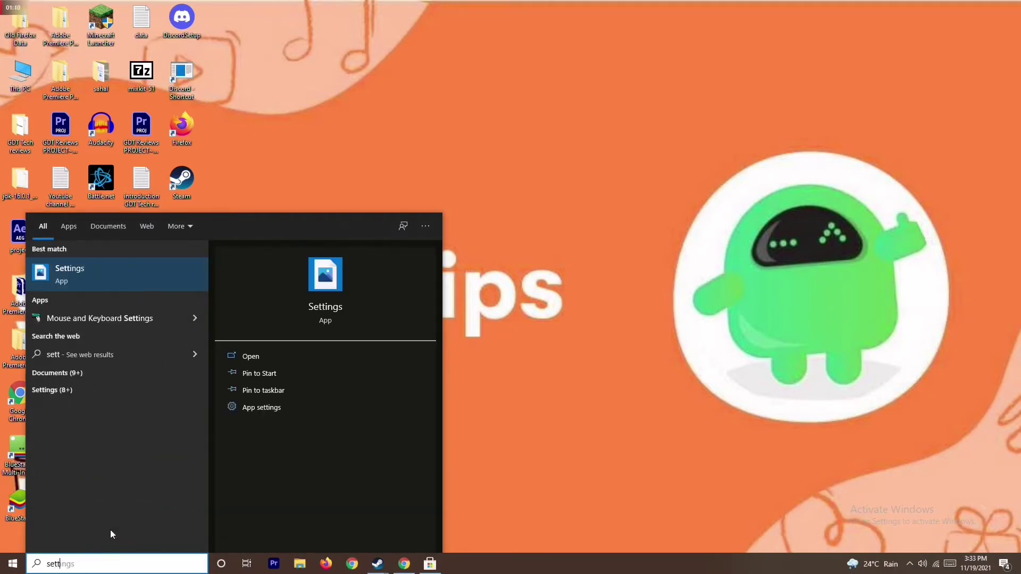
pyautogui.click(143, 275)
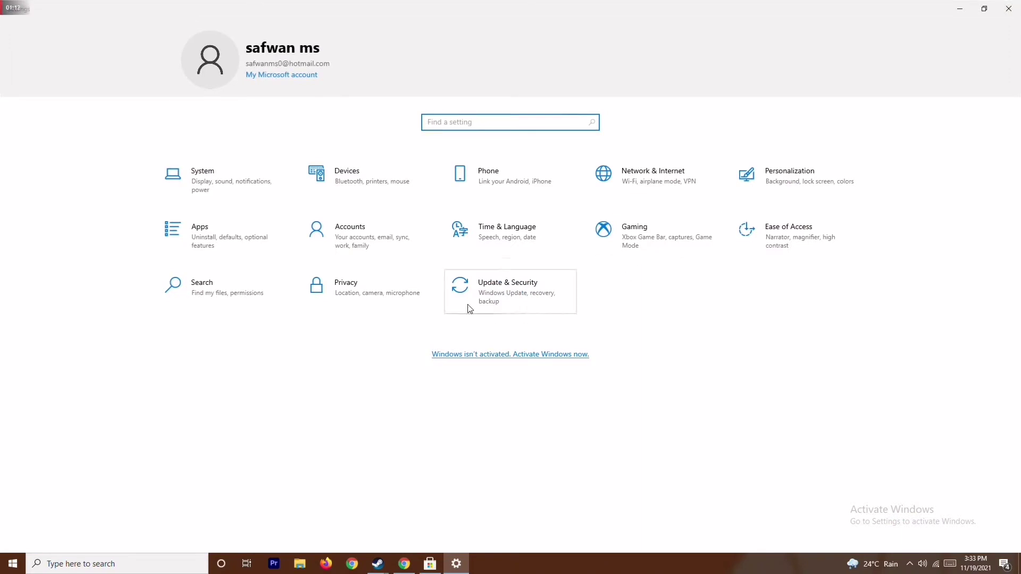
pyautogui.click(520, 287)
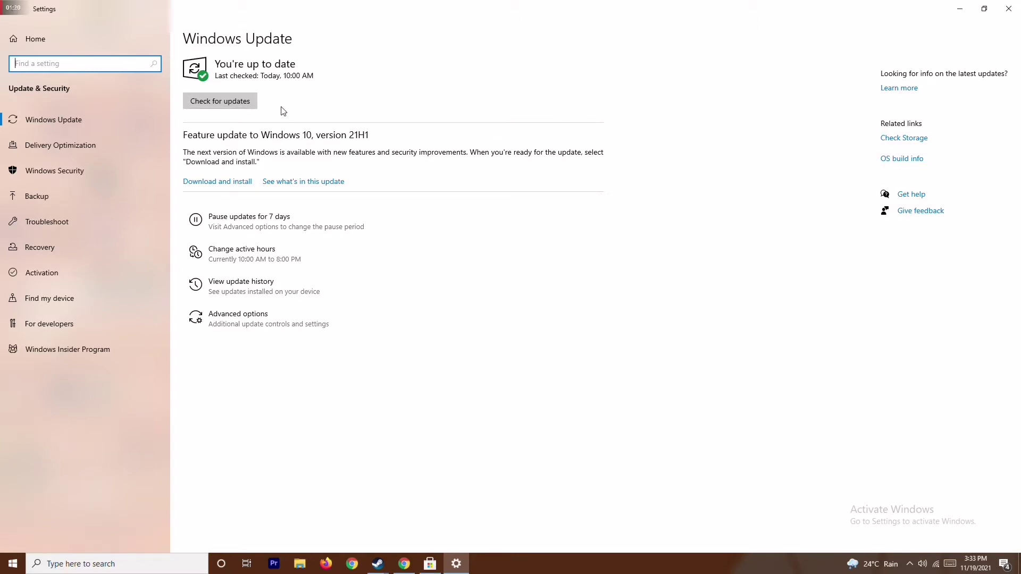
pyautogui.click(1008, 11)
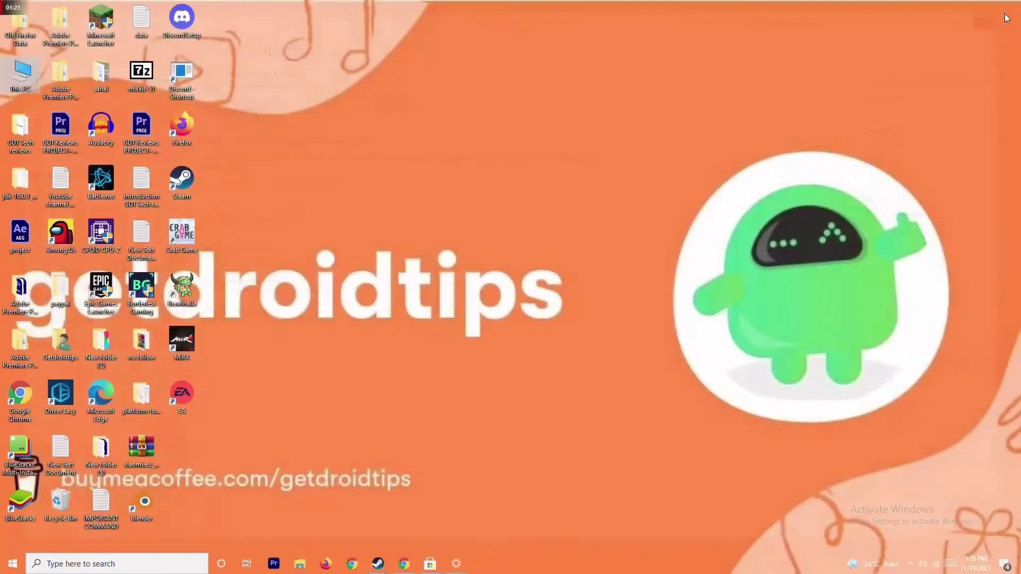
# - Refresh the desktop, then end the Microsoft Store task in Task Manager and close it
pyautogui.rightClick(626, 191)
pyautogui.click(560, 239)
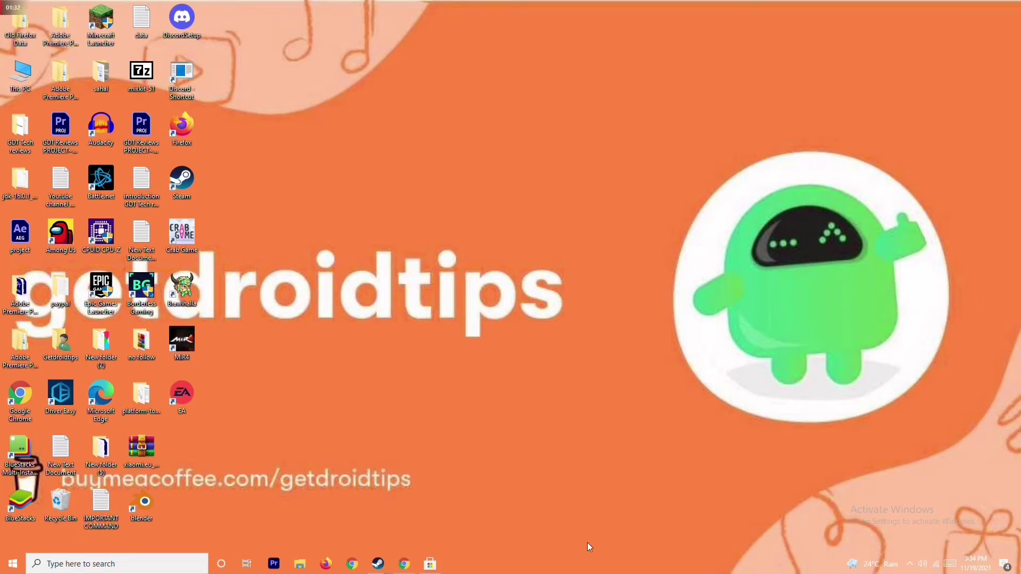
pyautogui.rightClick(548, 560)
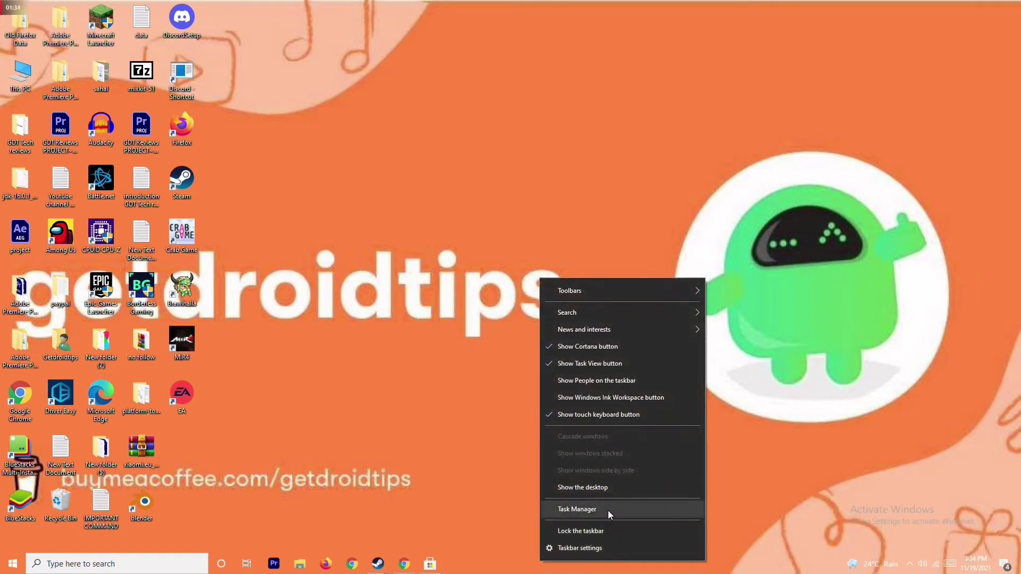
pyautogui.click(608, 511)
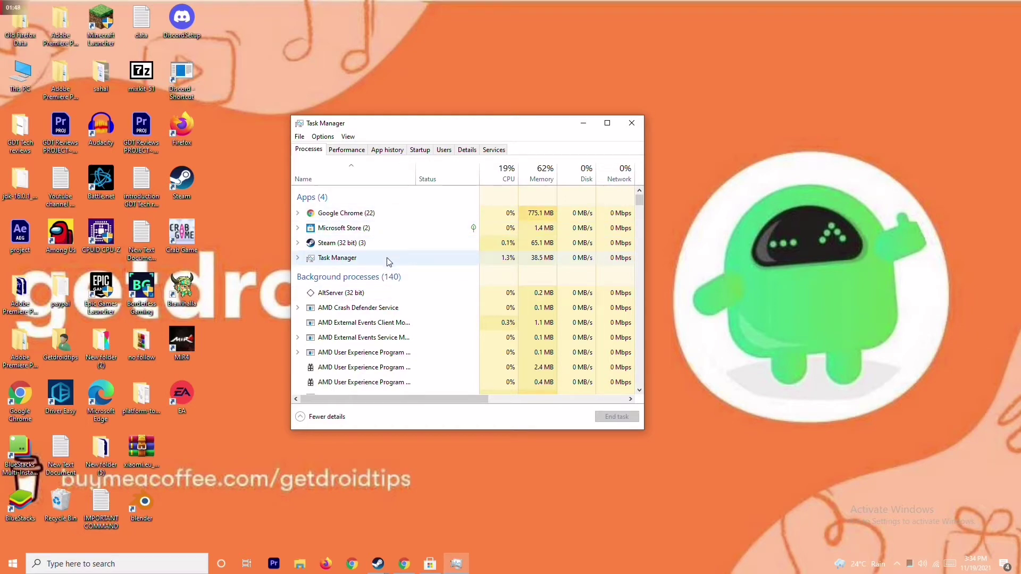
pyautogui.click(398, 229)
pyautogui.rightClick(435, 234)
pyautogui.click(471, 266)
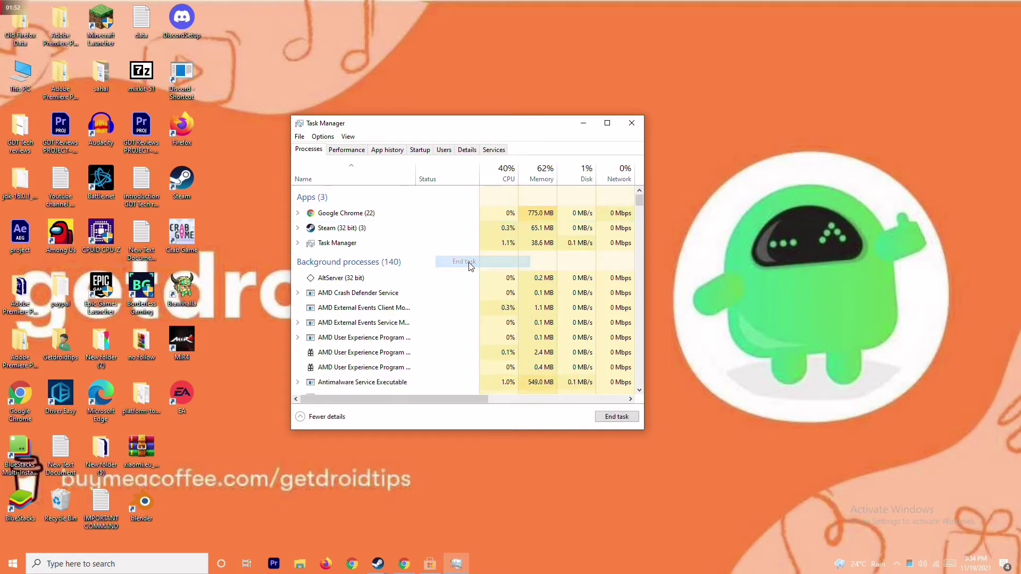
pyautogui.click(633, 124)
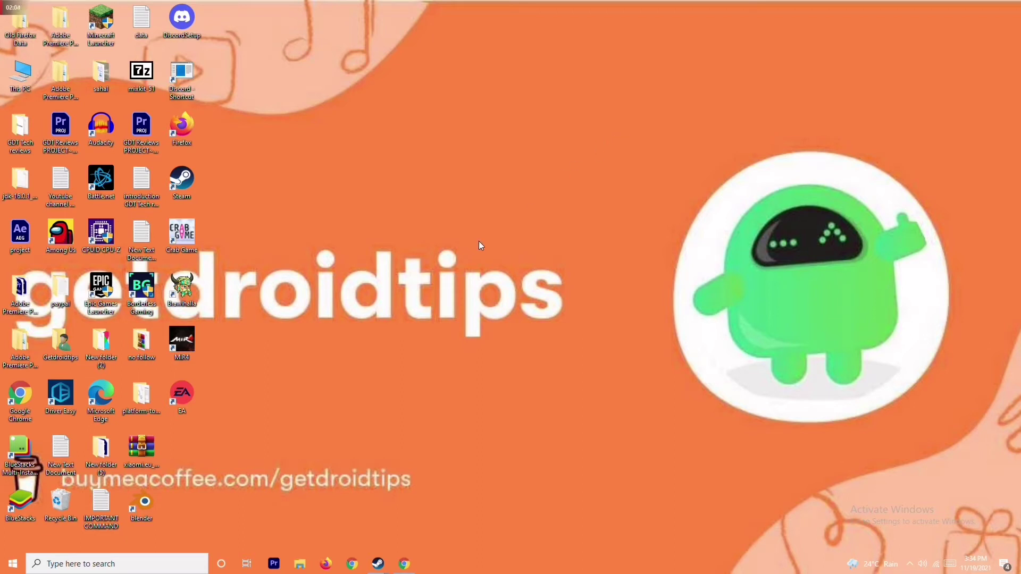
# - View the desktop Crab Game shortcut's Properties, then close them
pyautogui.rightClick(188, 249)
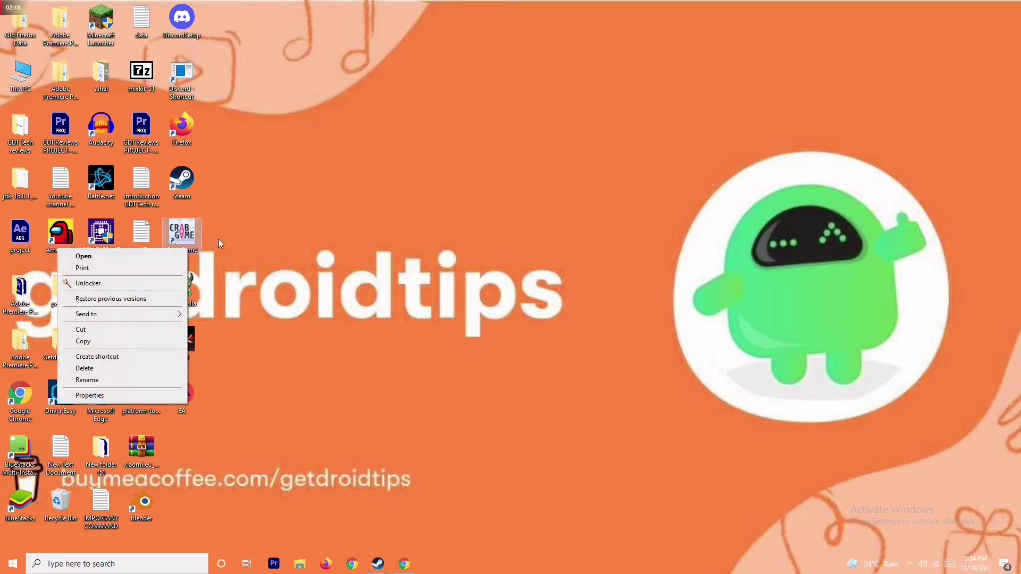
pyautogui.click(193, 234)
pyautogui.rightClick(188, 249)
pyautogui.click(181, 253)
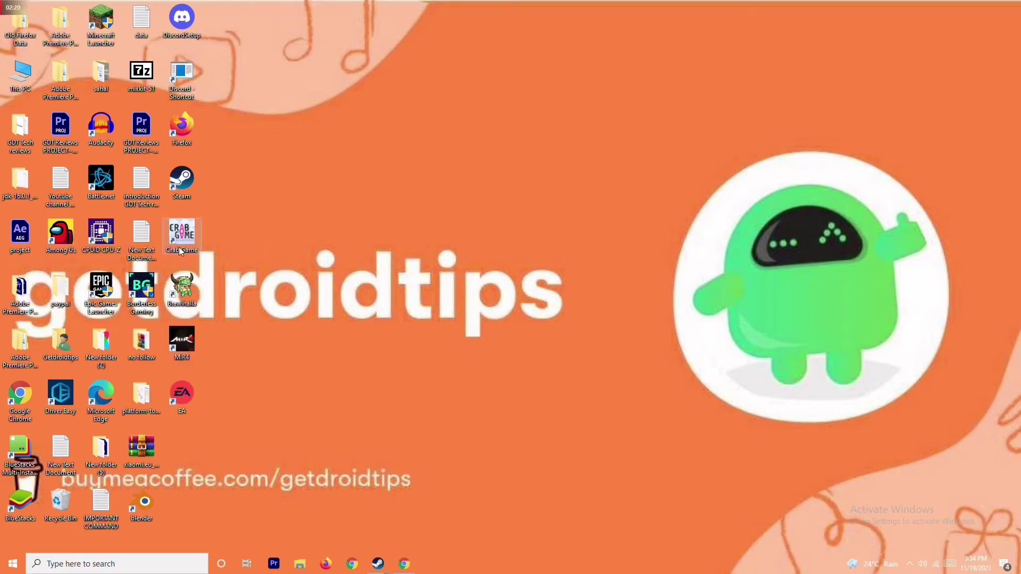
pyautogui.rightClick(181, 252)
pyautogui.click(128, 395)
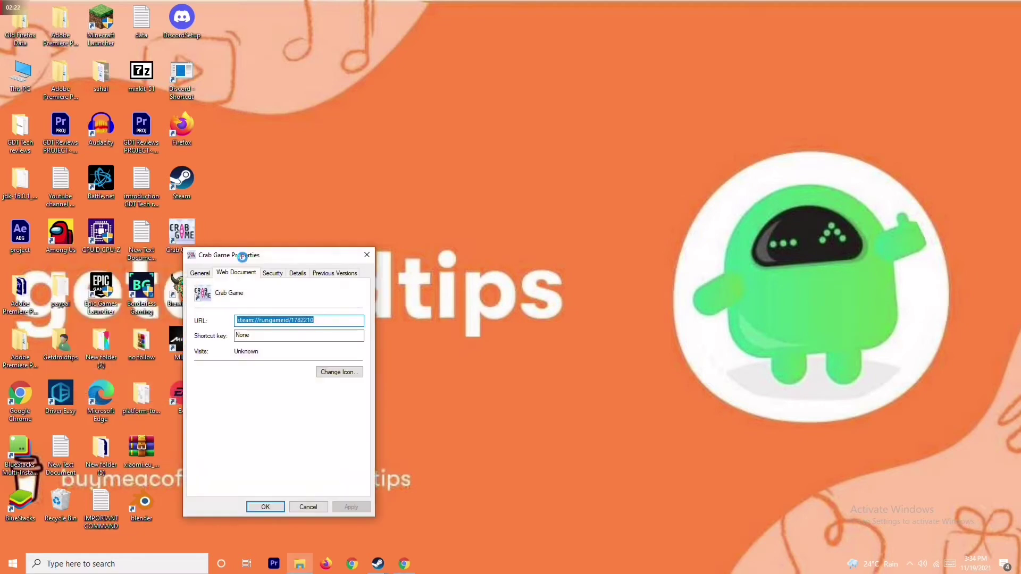
pyautogui.click(367, 255)
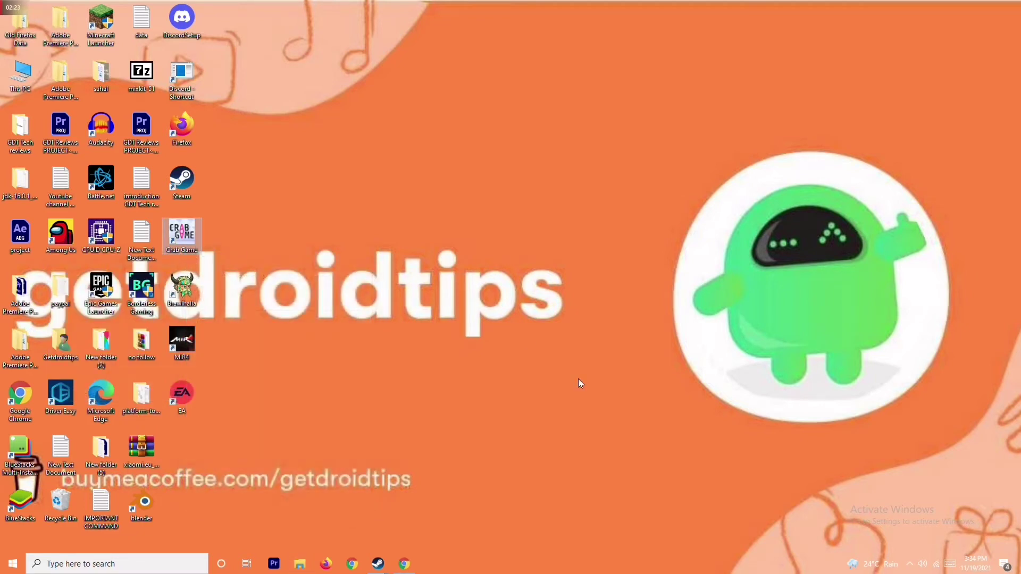
# - Bring the Steam library forward and open Crab Game's Properties from the library list
pyautogui.moveTo(378, 568)
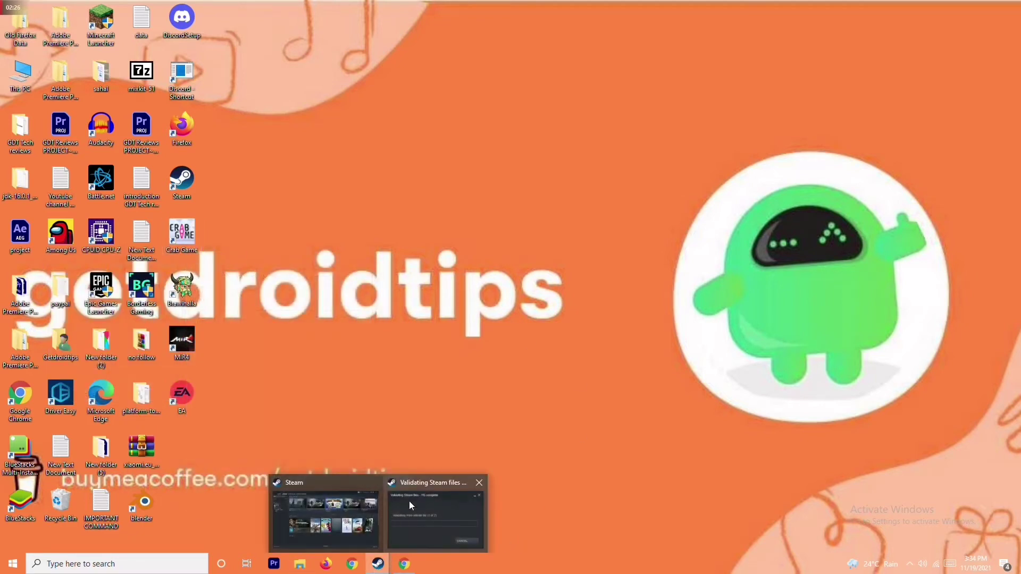
pyautogui.click(353, 508)
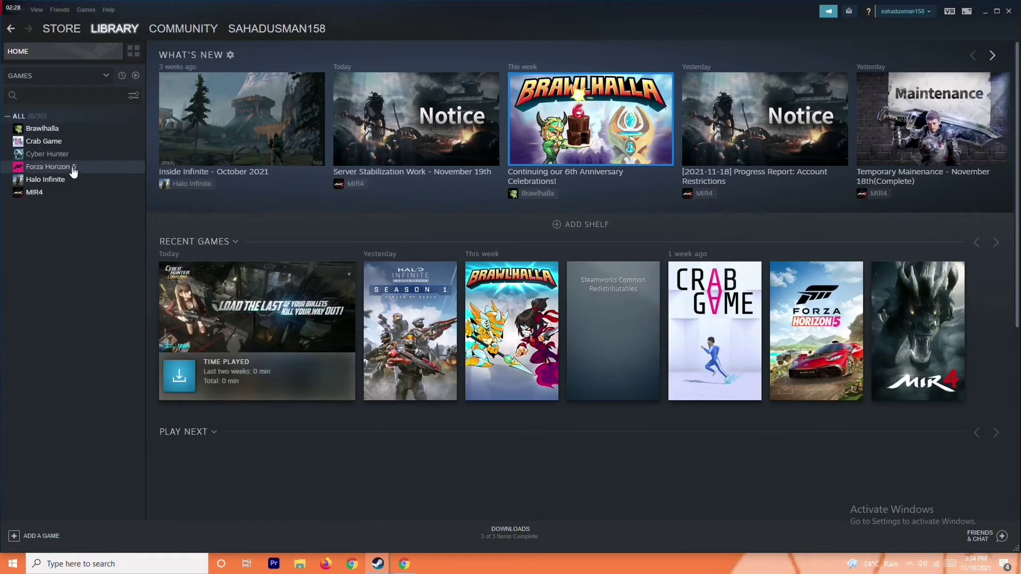
pyautogui.rightClick(99, 143)
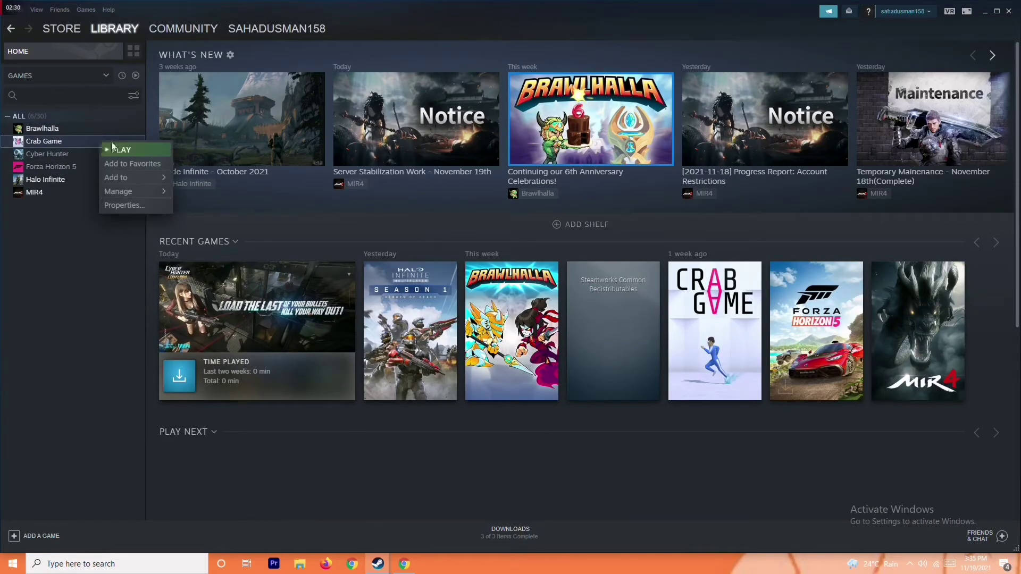
pyautogui.click(134, 206)
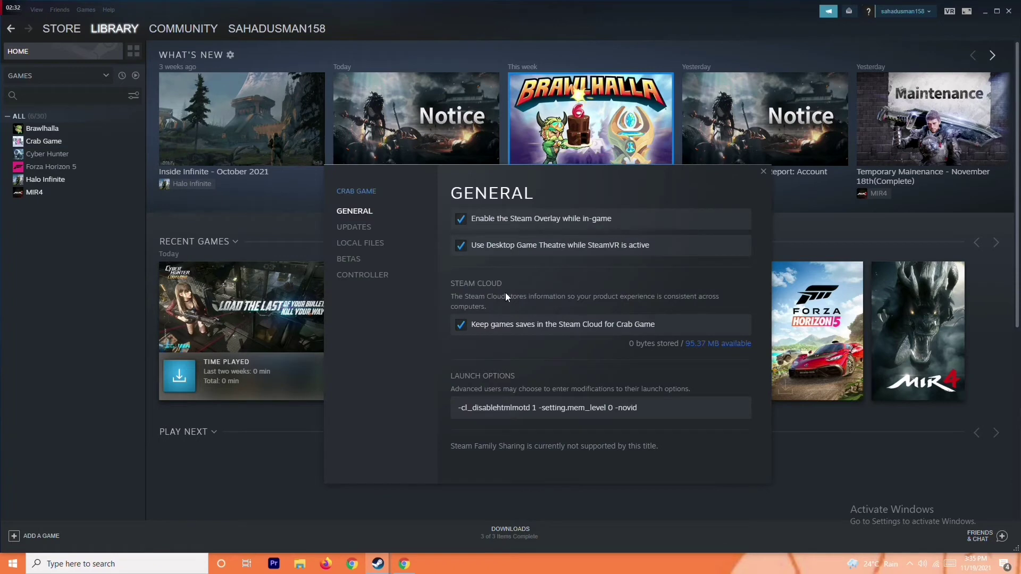
# - Browse Crab Game's local files to open its install folder in File Explorer
pyautogui.click(387, 245)
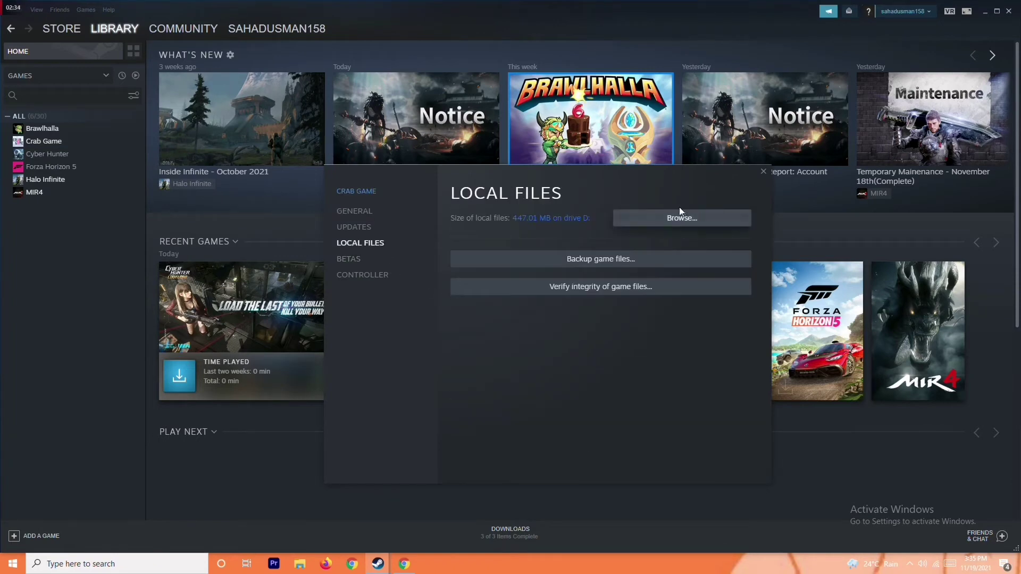
pyautogui.click(680, 216)
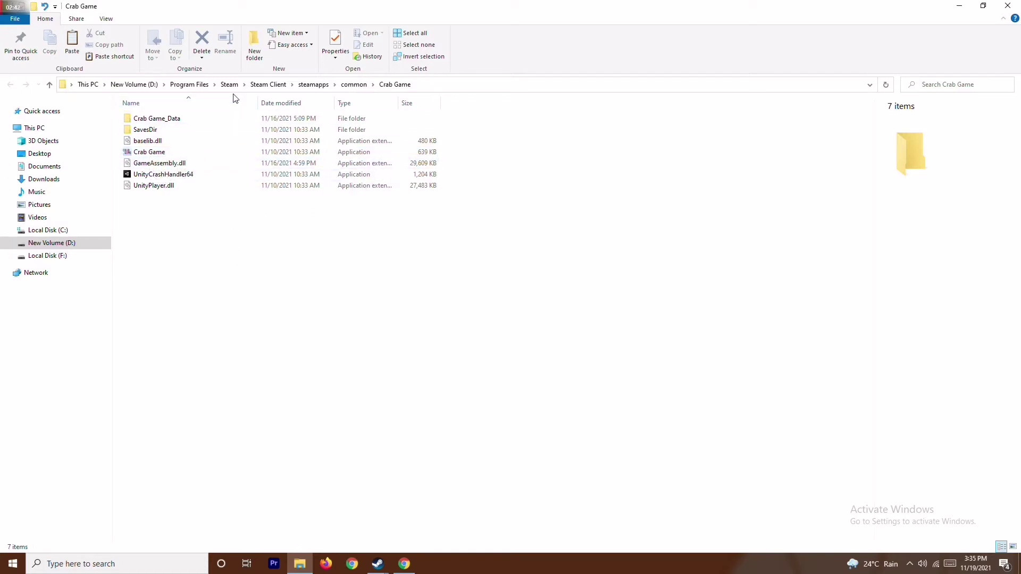
# - Run the Crab Game application as administrator and close the install folder window
pyautogui.click(162, 154)
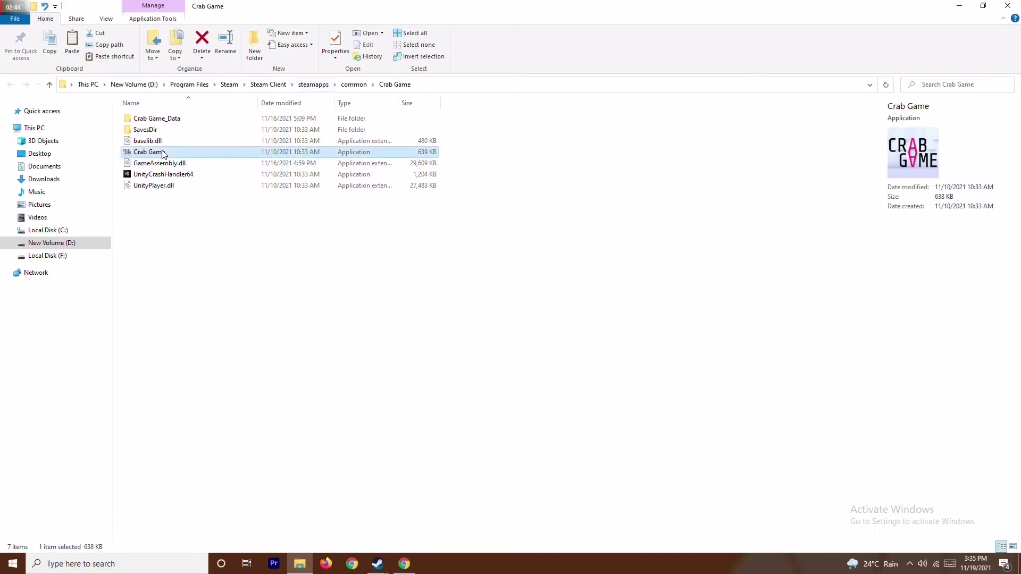
pyautogui.rightClick(163, 154)
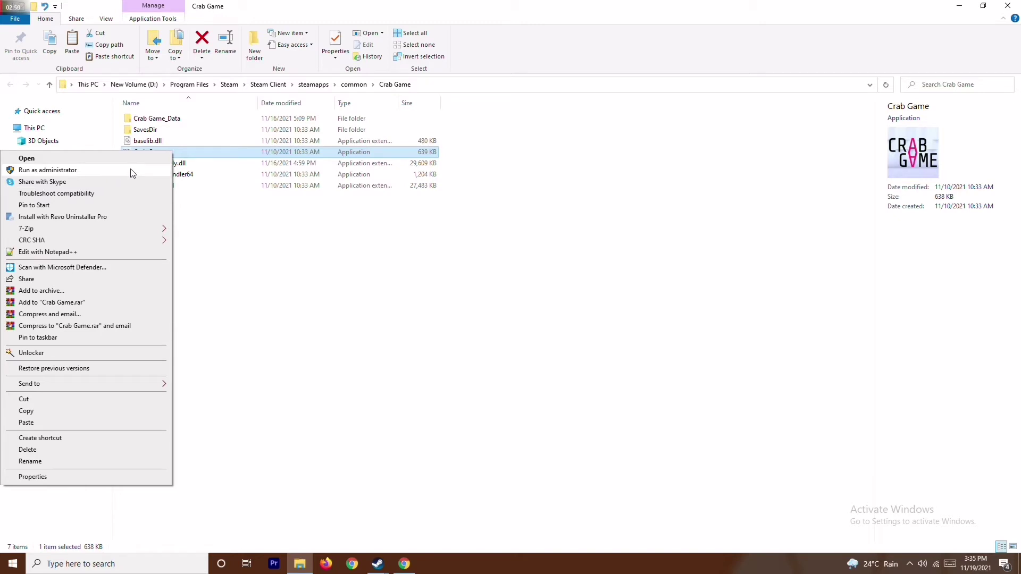
pyautogui.click(330, 257)
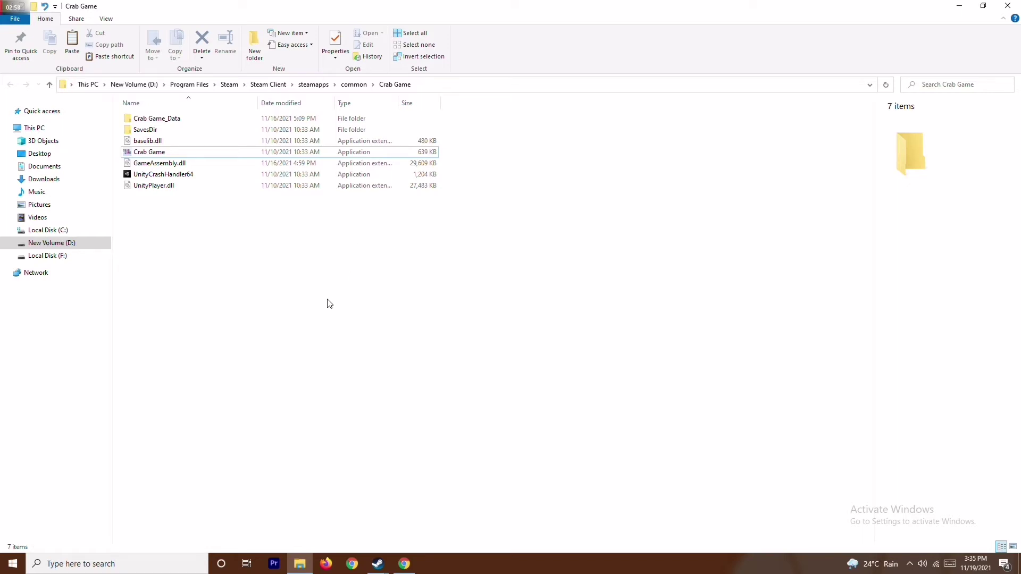
pyautogui.click(1009, 5)
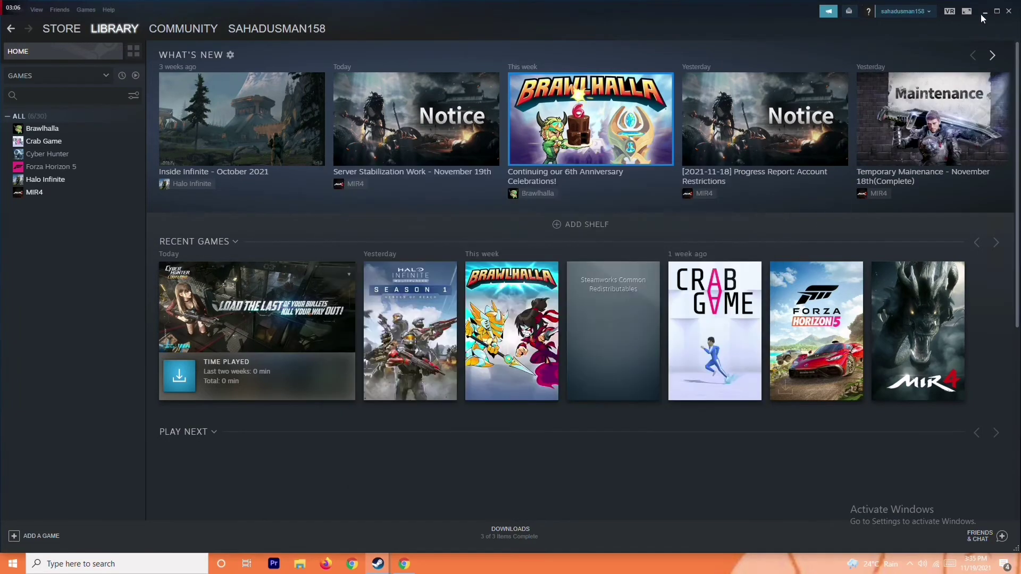
# - Minimize the Steam library, close Crab Game's Properties, and start a Windows search
pyautogui.click(985, 11)
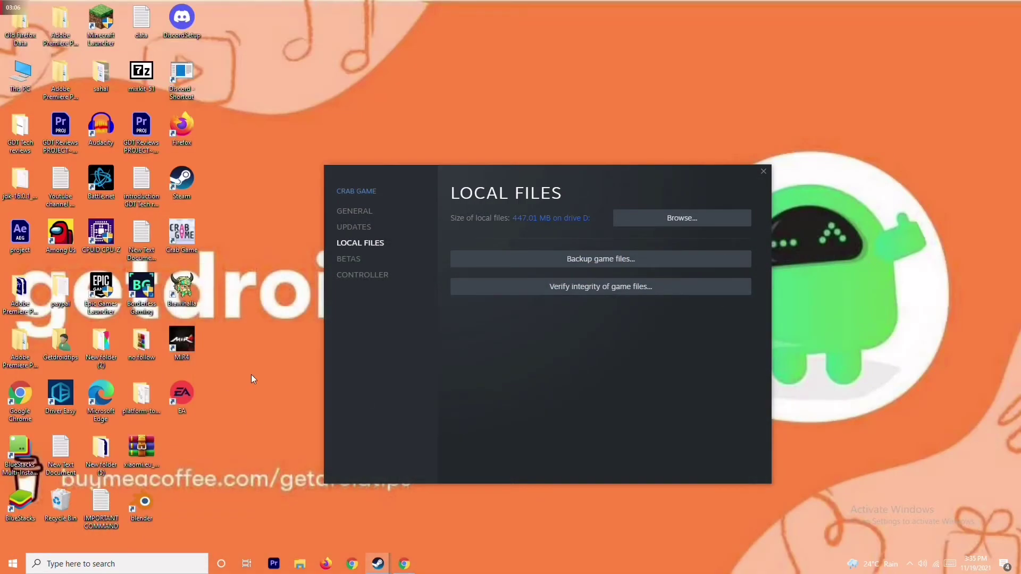
pyautogui.click(763, 173)
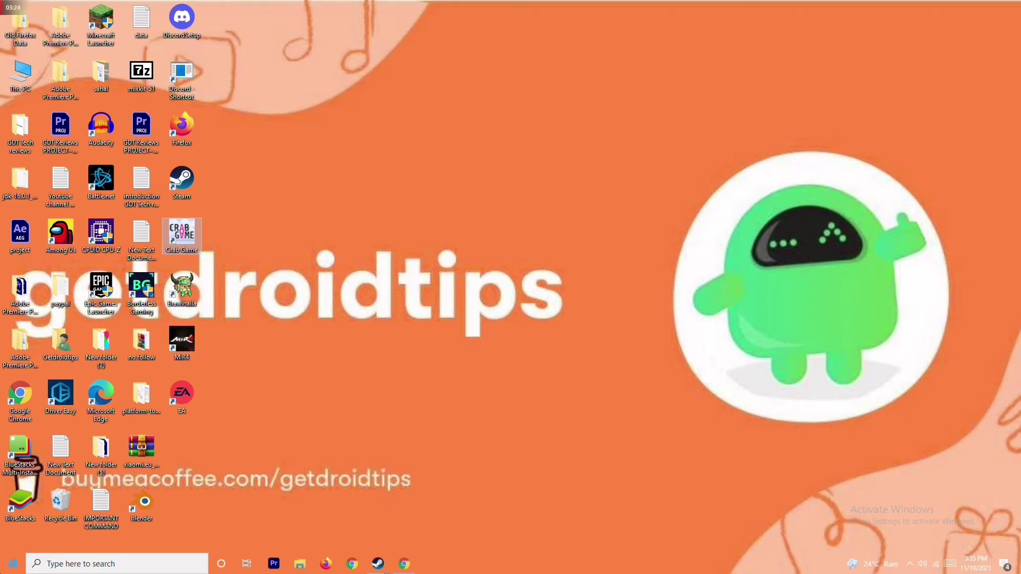
pyautogui.click(95, 565)
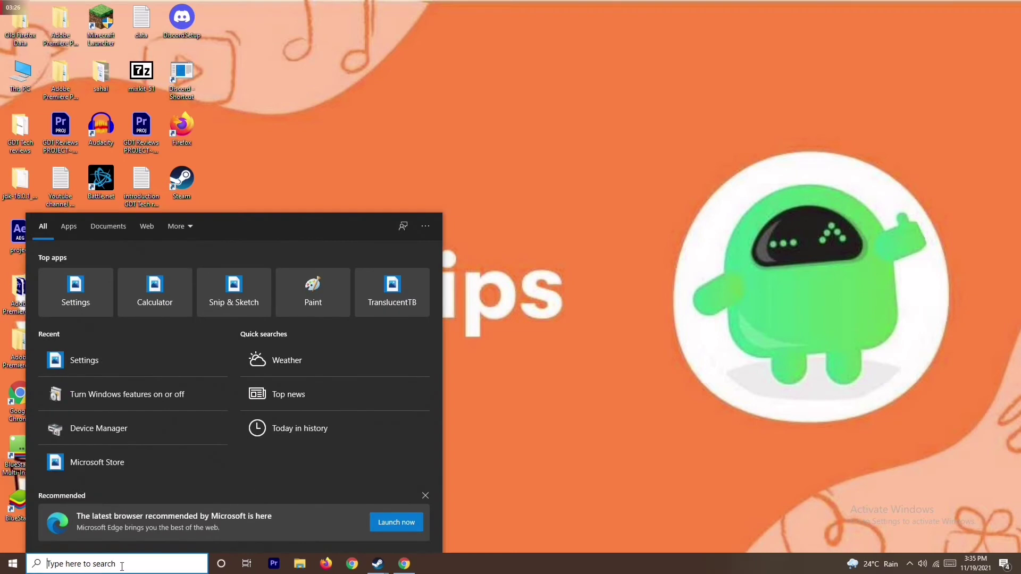
# - Search 'windows' to reach Windows Defender Firewall and keep it off for private and public networks
pyautogui.write('wi')
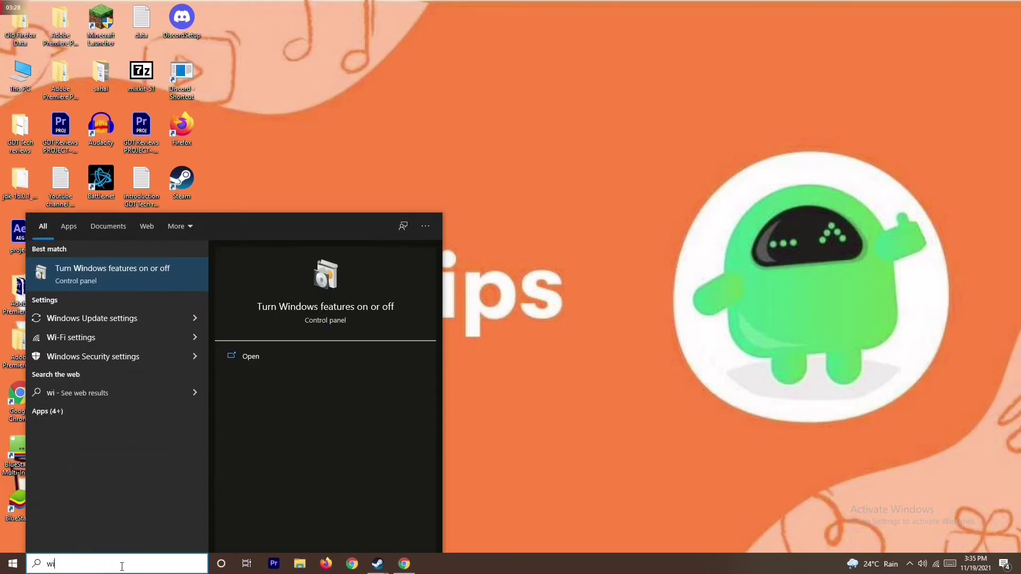
pyautogui.write('ndows')
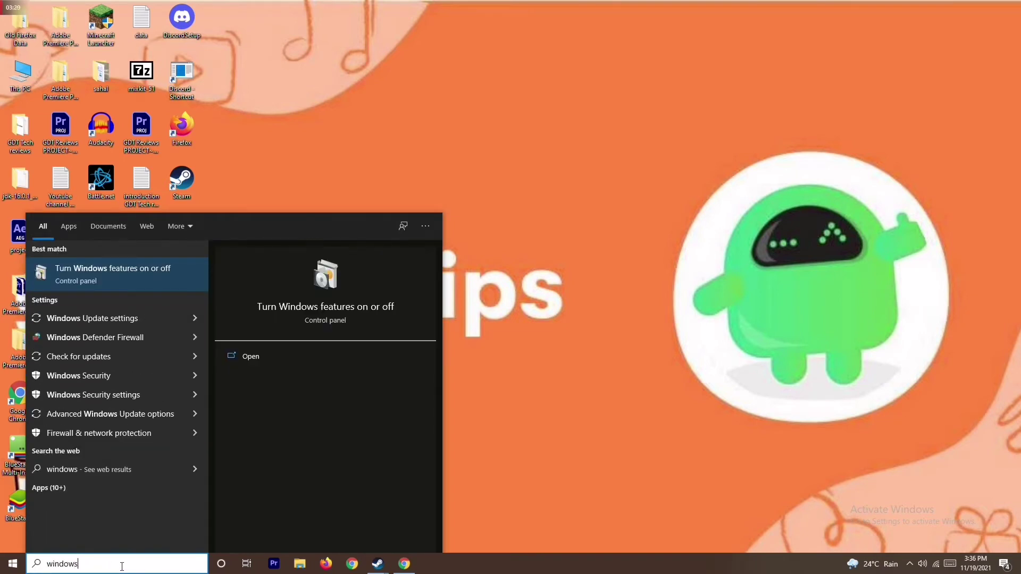
pyautogui.click(142, 340)
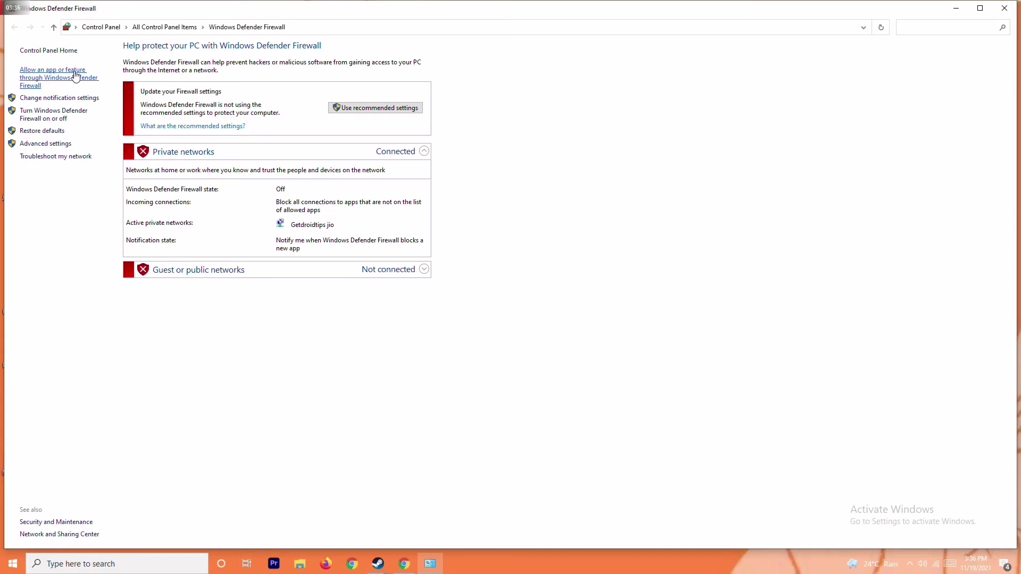
pyautogui.click(60, 114)
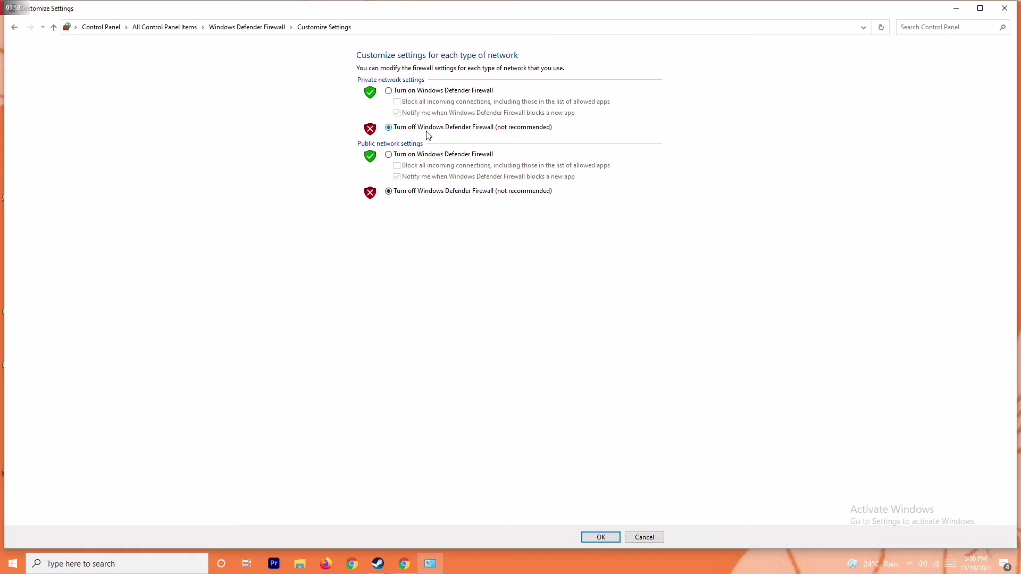
pyautogui.click(407, 92)
pyautogui.click(415, 130)
pyautogui.click(1005, 8)
pyautogui.click(13, 564)
pyautogui.click(14, 541)
# - Close the Start menu, then open Settings with Win+I and go to Windows Security's Virus & threat protection
pyautogui.click(536, 380)
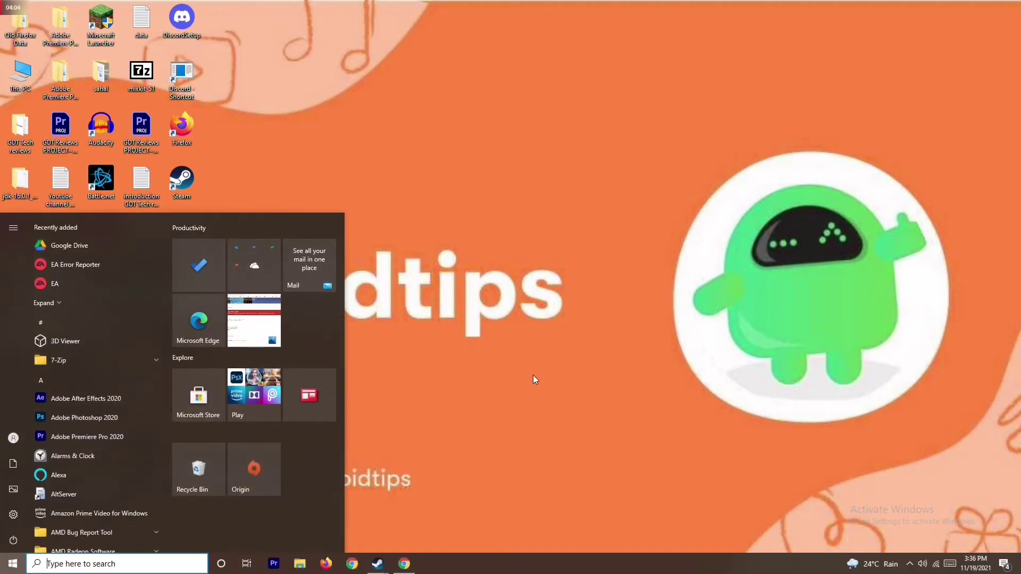
pyautogui.click(535, 380)
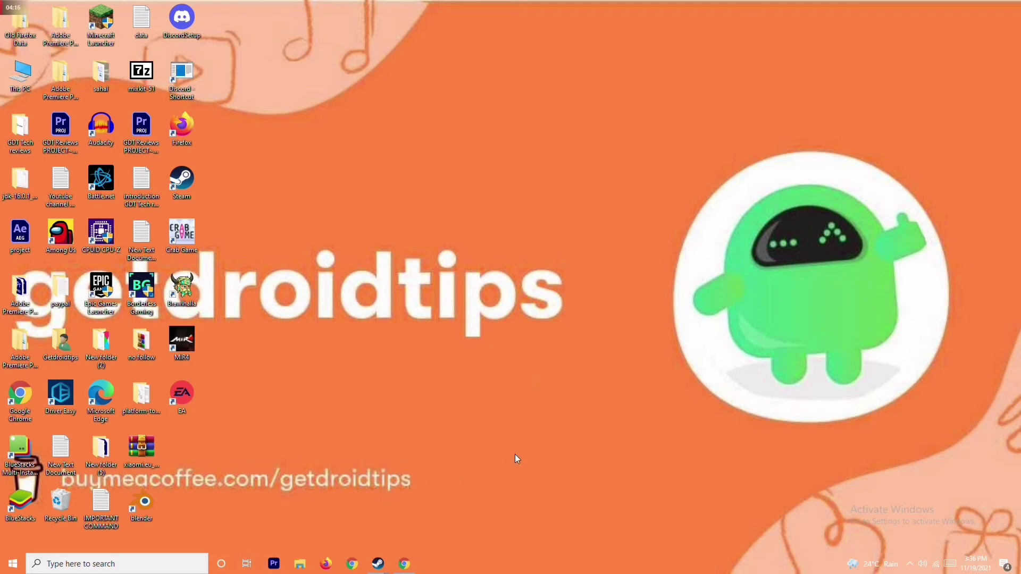
pyautogui.press('super+i')
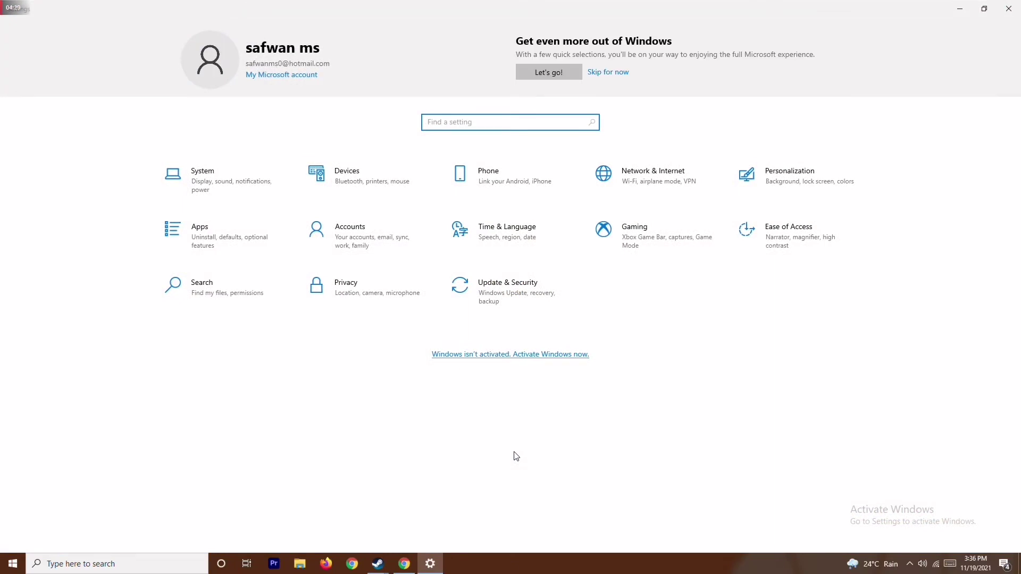
pyautogui.click(520, 286)
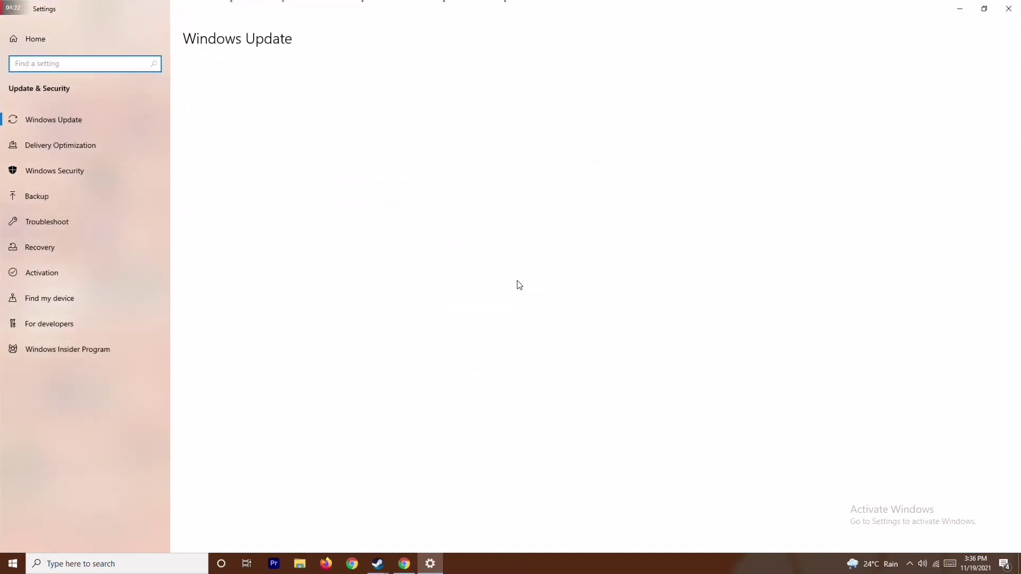
pyautogui.click(66, 173)
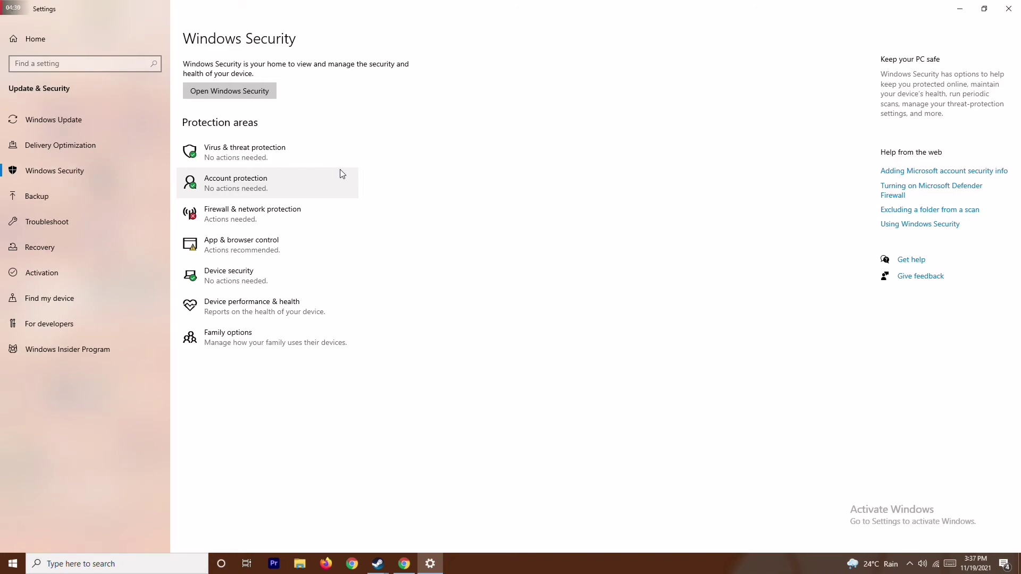
pyautogui.click(309, 153)
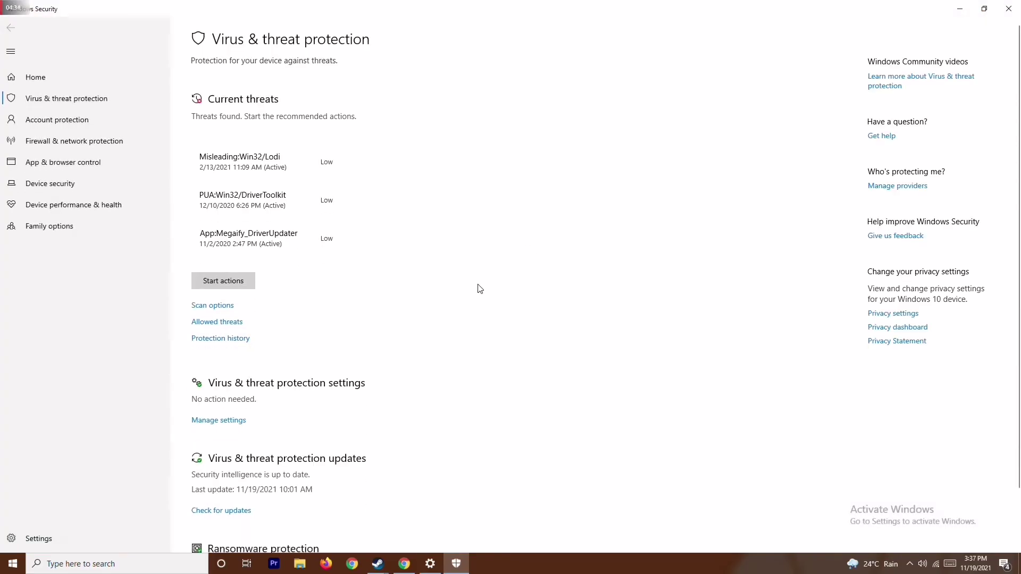
# - Switch real-time protection off under virus protection settings and approve the change
pyautogui.scroll(-1, 478, 288)
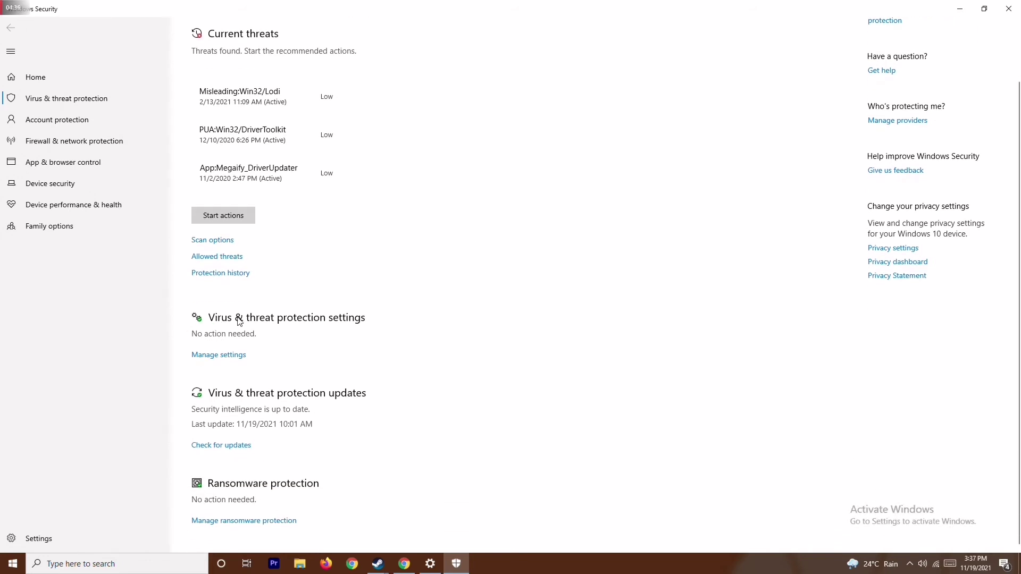
pyautogui.click(228, 361)
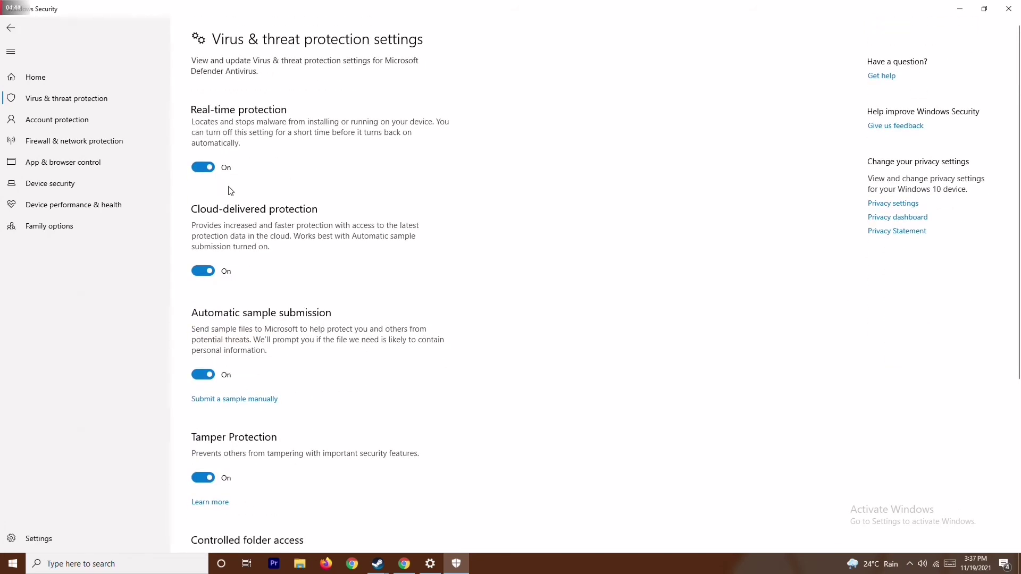
pyautogui.click(203, 167)
pyautogui.click(468, 351)
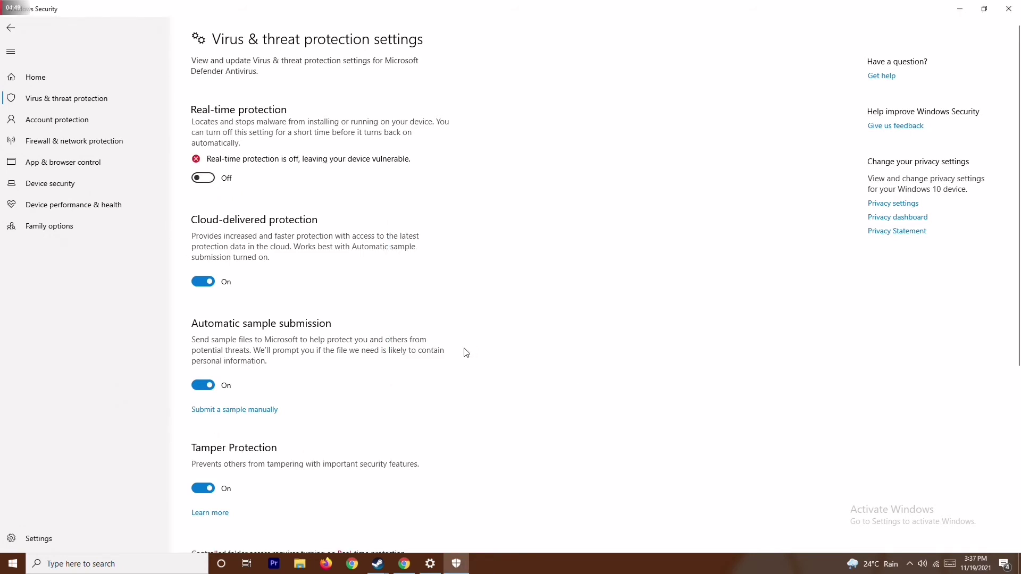
# - Close Windows Security and Settings, then refresh the desktop
pyautogui.click(1009, 8)
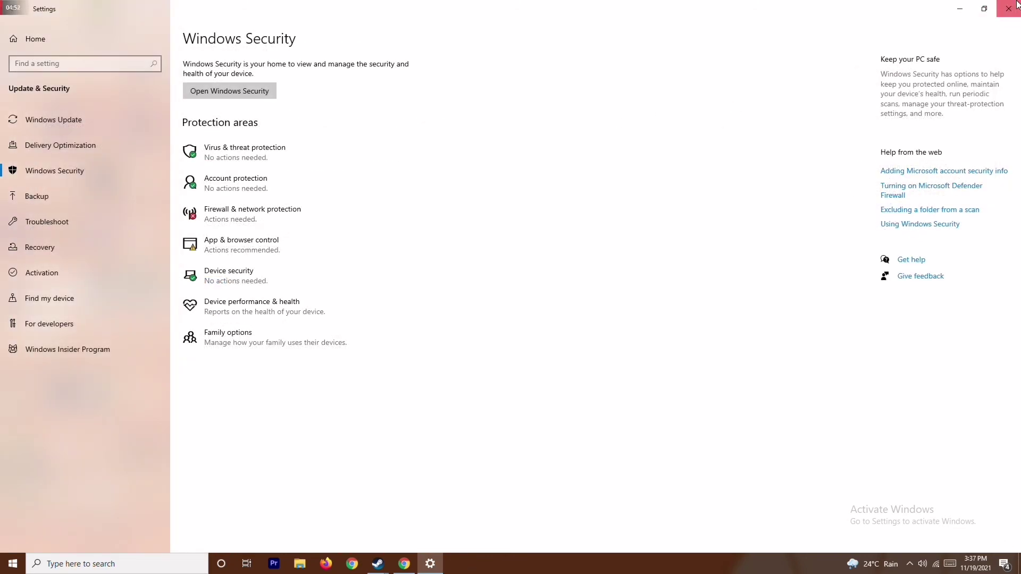
pyautogui.hotkey('alt', 'F4')
pyautogui.rightClick(411, 244)
pyautogui.click(384, 292)
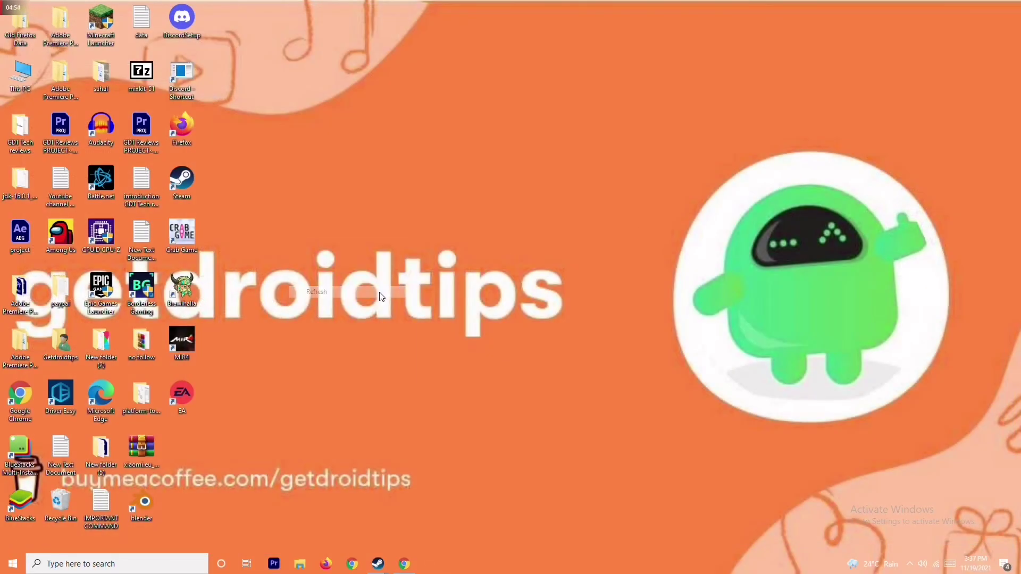